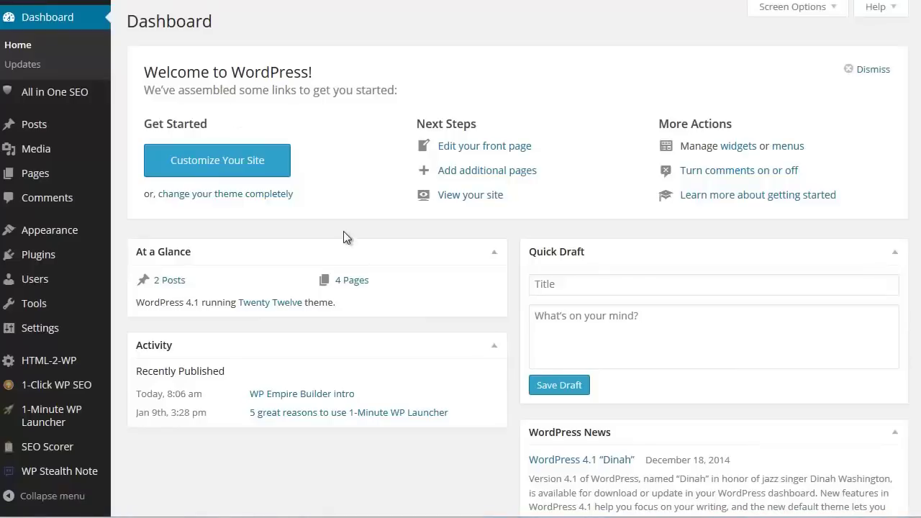
Upload the empire_builder.3.0.2.zip archive and install the WP Empire Builder plugin
{"action": "mouse_move", "coordinate": [64, 256]}
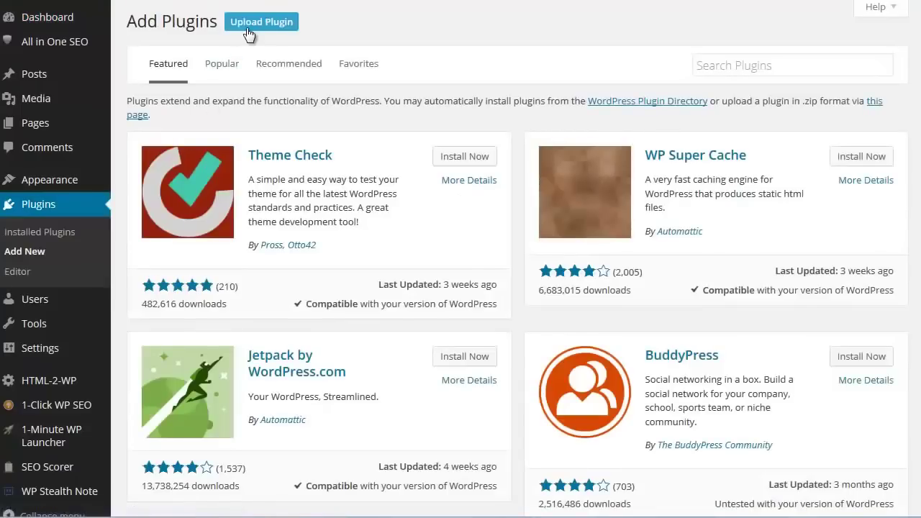
{"action": "left_click", "coordinate": [247, 31]}
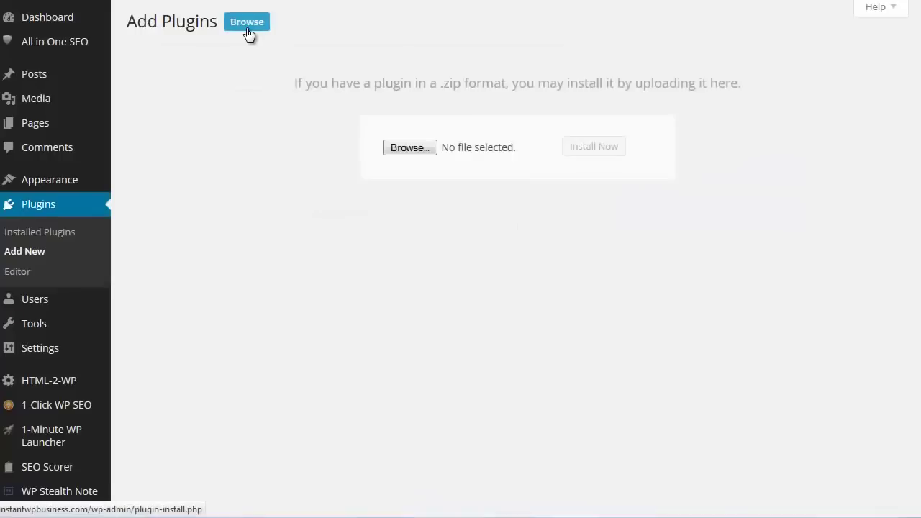
{"action": "left_click", "coordinate": [384, 144]}
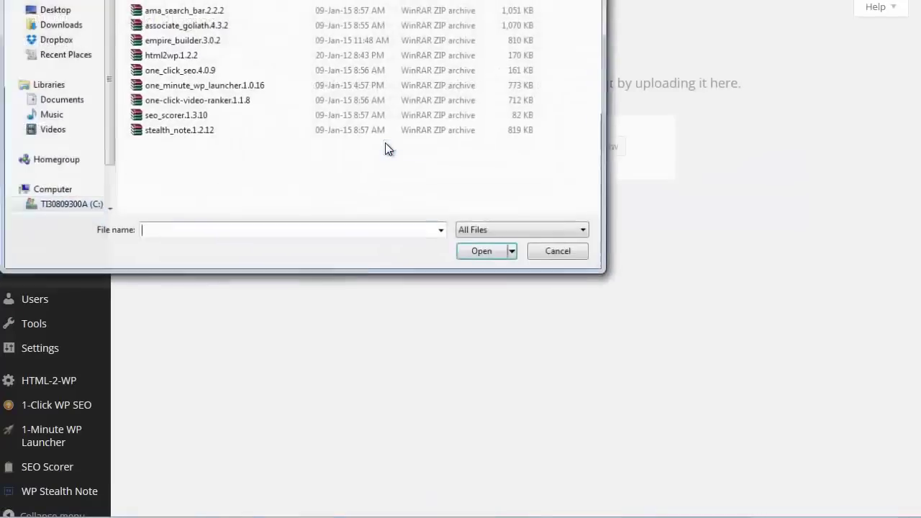
{"action": "left_click", "coordinate": [192, 44]}
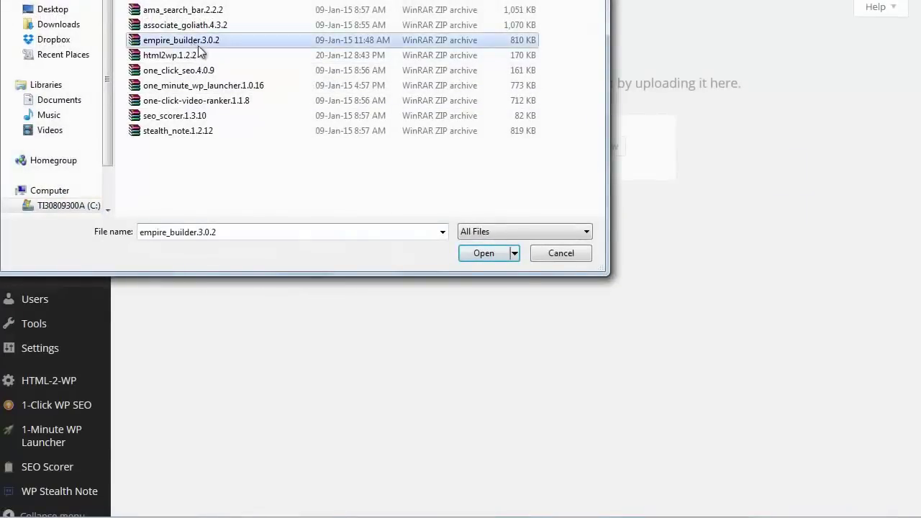
{"action": "left_click", "coordinate": [480, 253]}
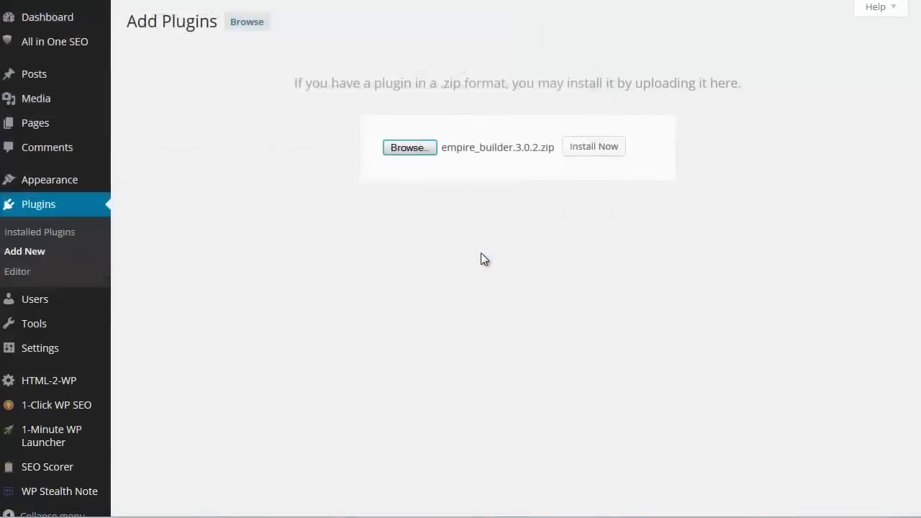
{"action": "left_click", "coordinate": [597, 151]}
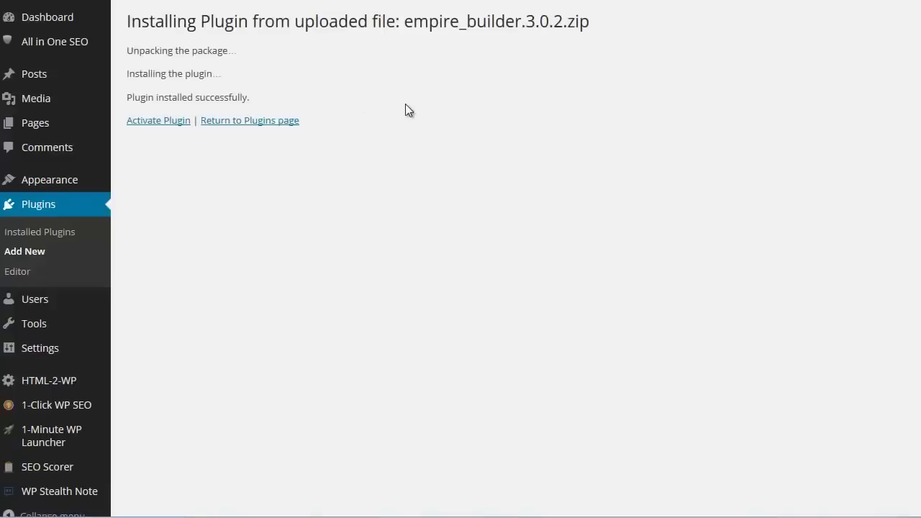
Activate WP Empire Builder and, from its page, upgrade the site to the Empire (Multisite) version
{"action": "left_click", "coordinate": [157, 122]}
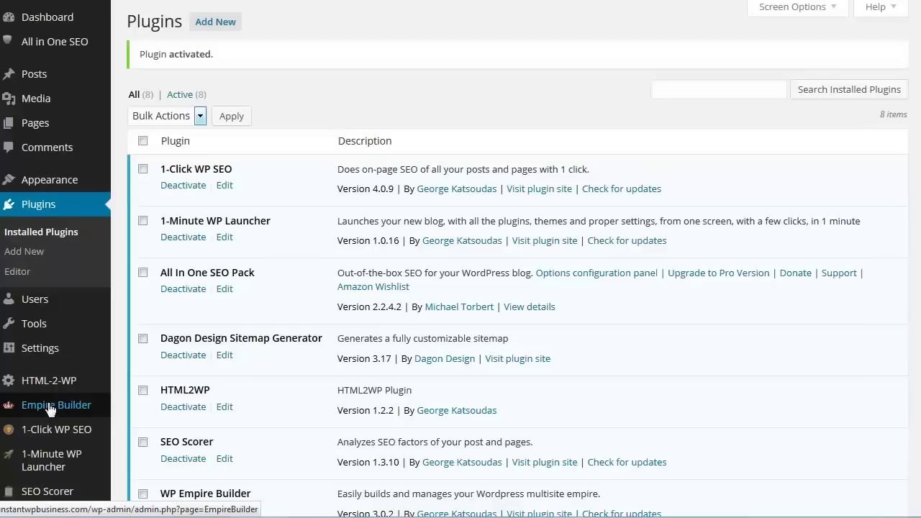
{"action": "left_click", "coordinate": [49, 407]}
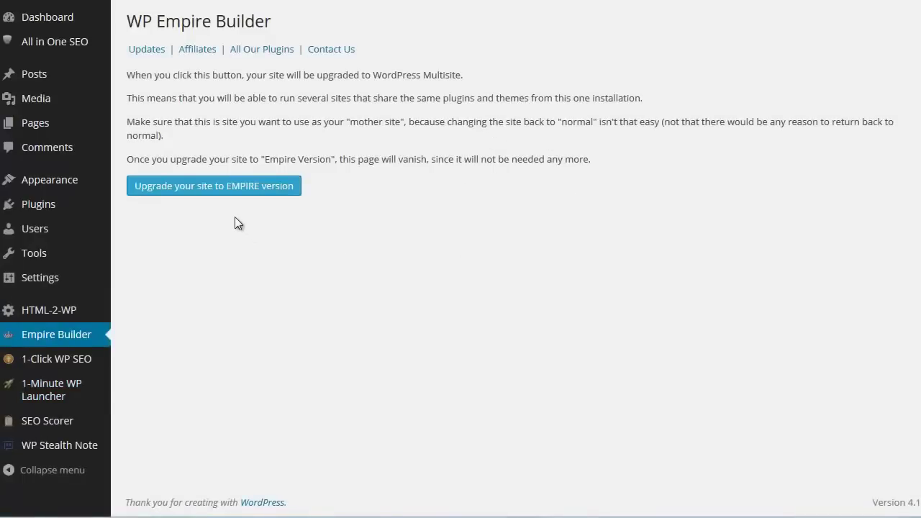
{"action": "left_click", "coordinate": [226, 191]}
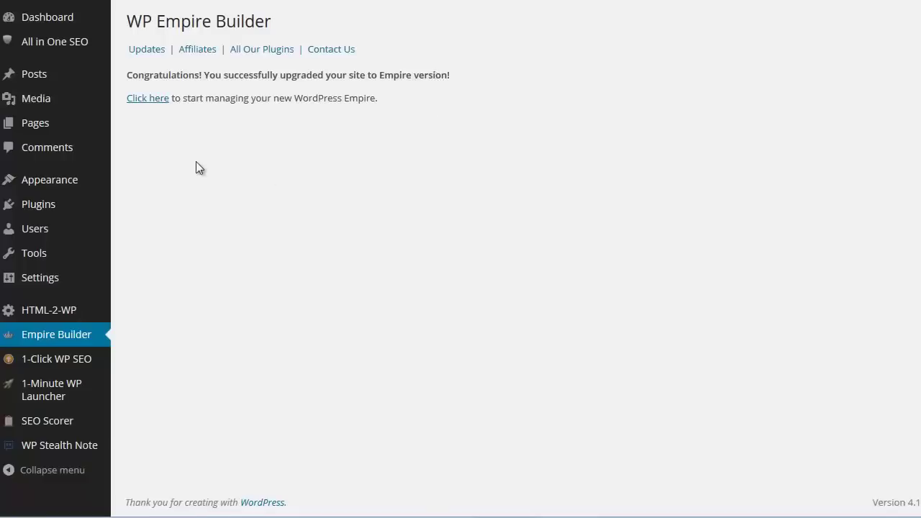
Enter and submit the cPanel username and password in Empire Builder settings, letting the browser remember them
{"action": "left_click", "coordinate": [146, 100]}
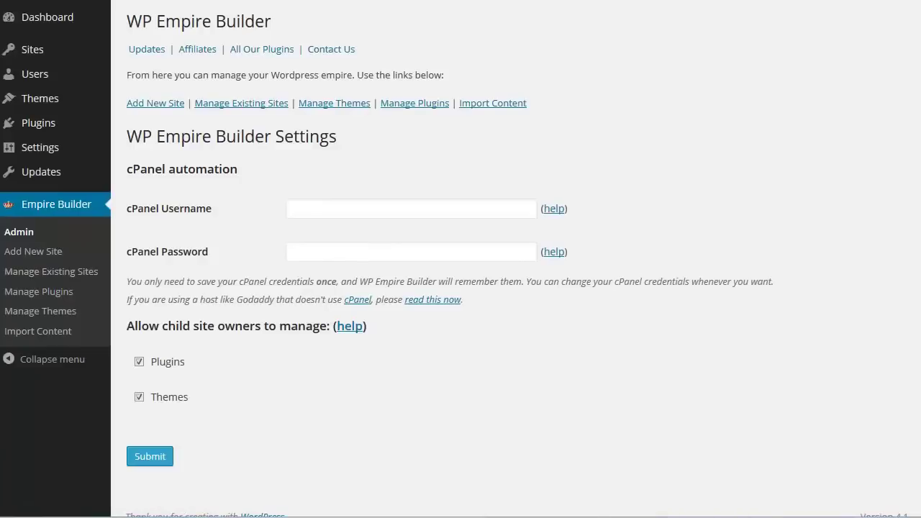
{"action": "left_click", "coordinate": [302, 214]}
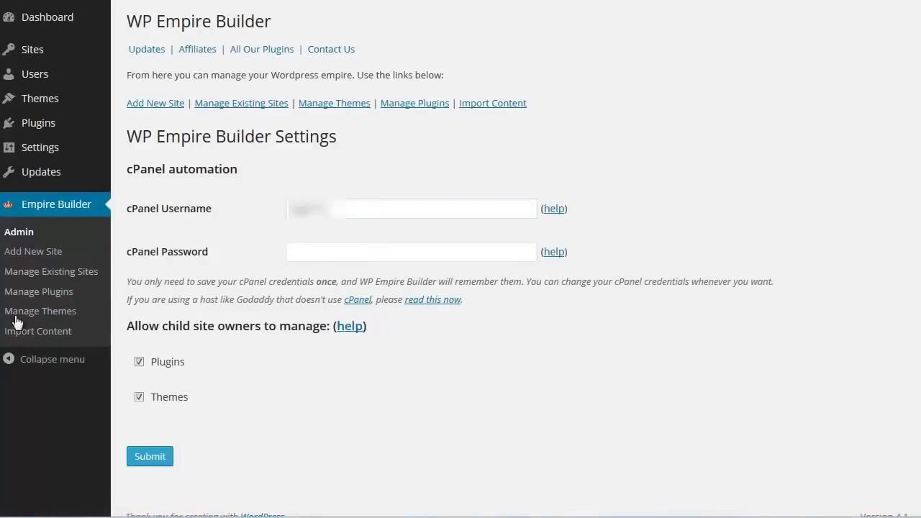
{"action": "left_click", "coordinate": [324, 247]}
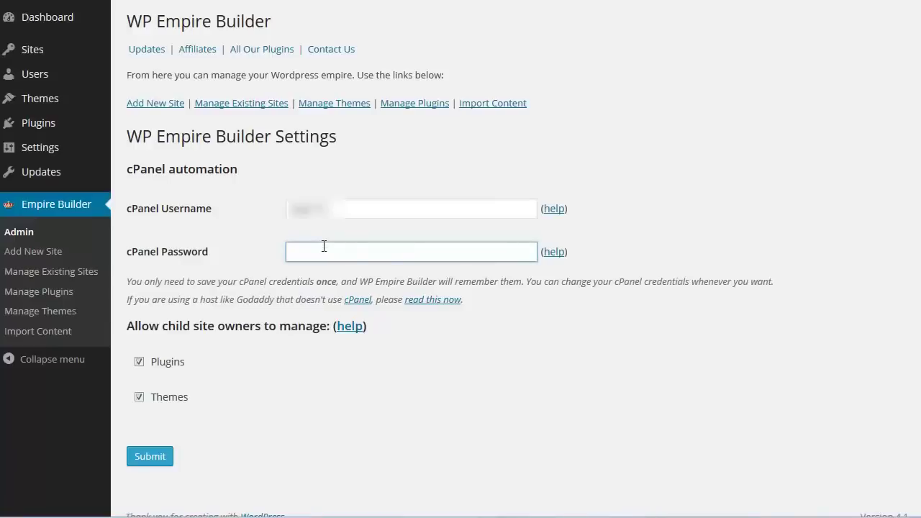
{"action": "key", "text": "ctrl+v"}
{"action": "left_click", "coordinate": [374, 317]}
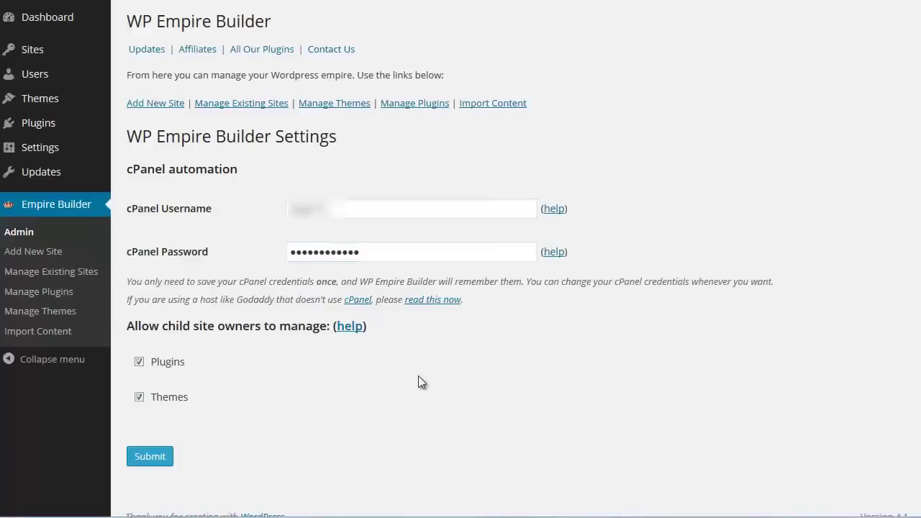
{"action": "left_click", "coordinate": [148, 458]}
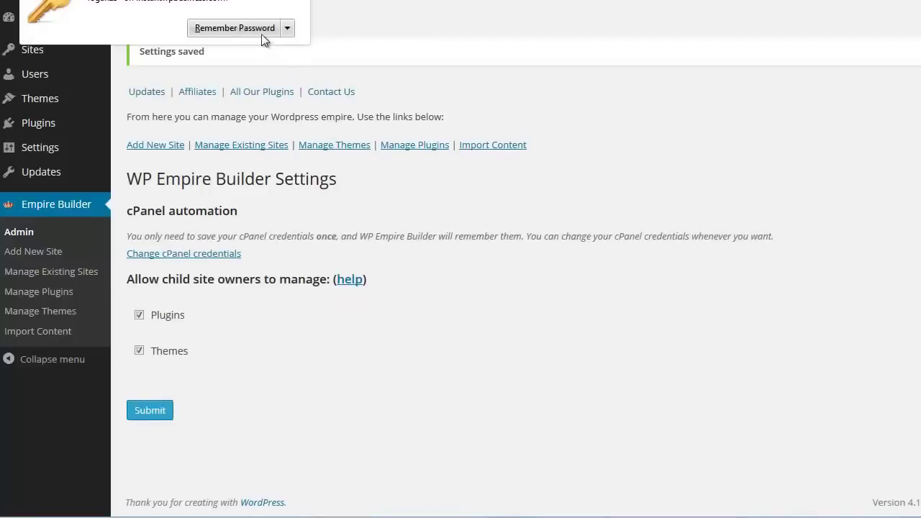
{"action": "left_click", "coordinate": [256, 28]}
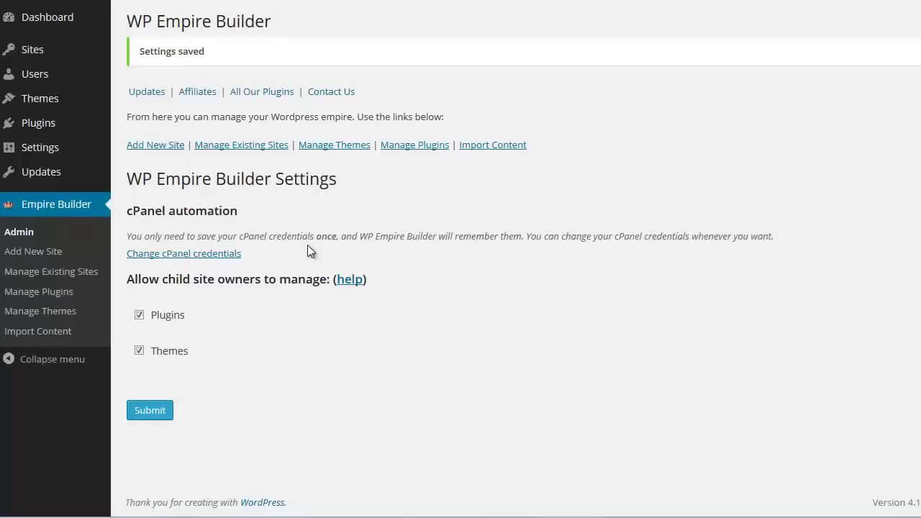
Open the Add New Site form and keep the New Subdirectory address option selected
{"action": "left_click", "coordinate": [215, 256]}
{"action": "left_click", "coordinate": [153, 147]}
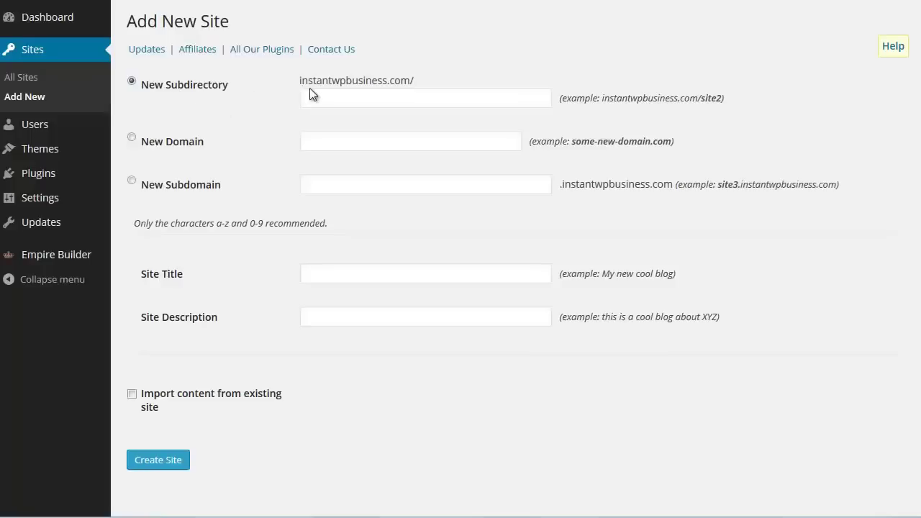
{"action": "left_click", "coordinate": [132, 137]}
{"action": "left_click", "coordinate": [133, 183]}
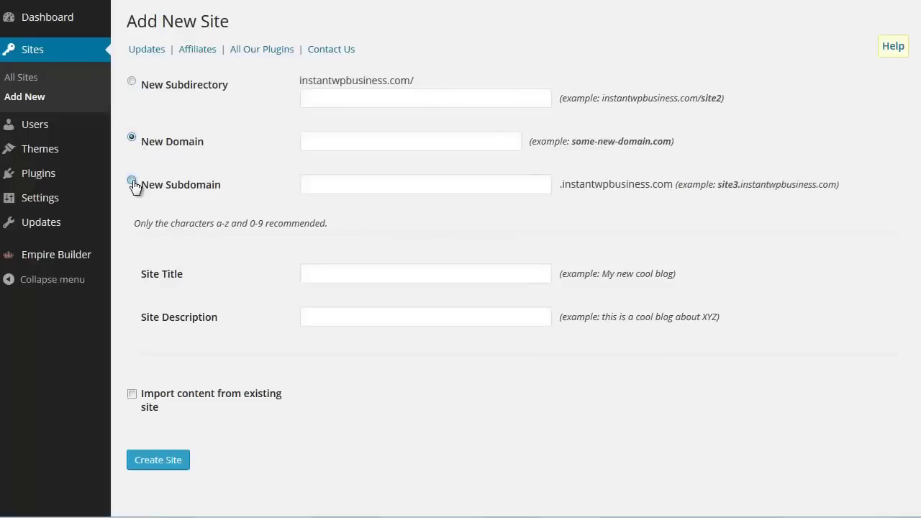
{"action": "left_click", "coordinate": [131, 138]}
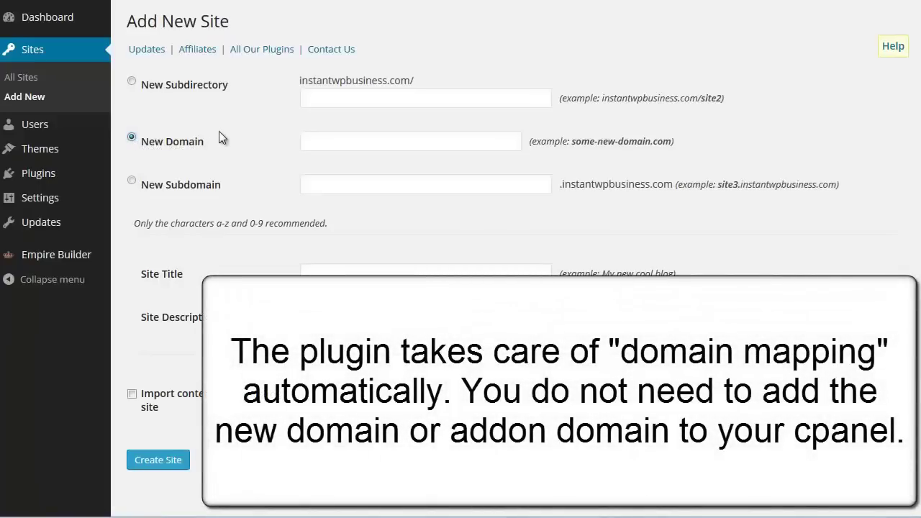
{"action": "left_click", "coordinate": [132, 81]}
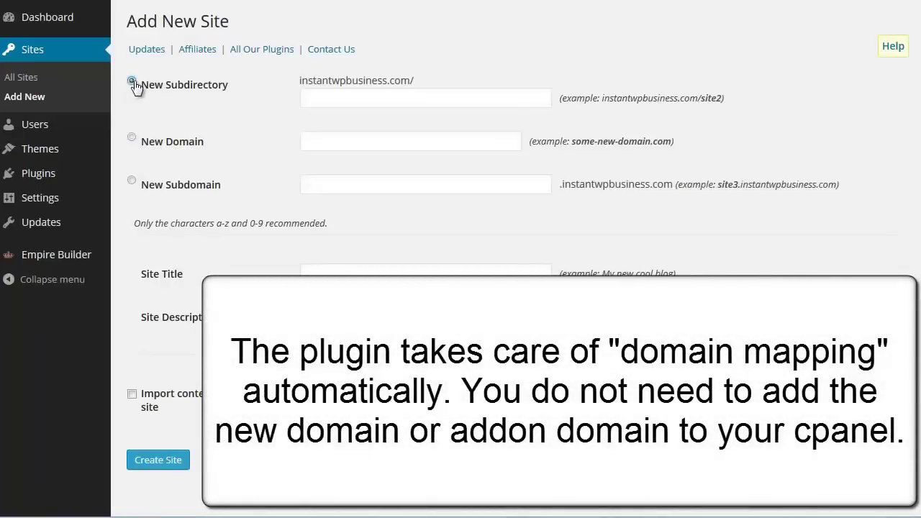
Fill in subdirectory george-site-1, site title 'George Site 1' and description 'description1'
{"action": "left_click", "coordinate": [336, 100]}
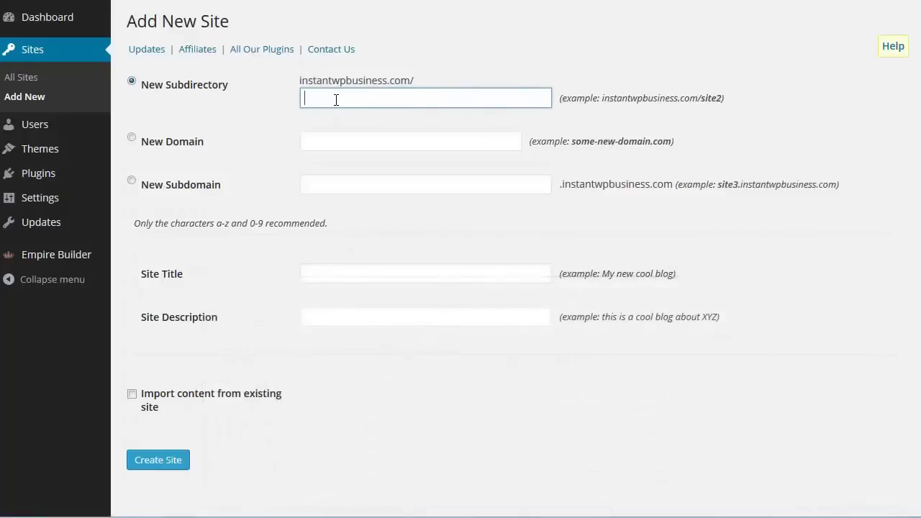
{"action": "type", "text": "george"}
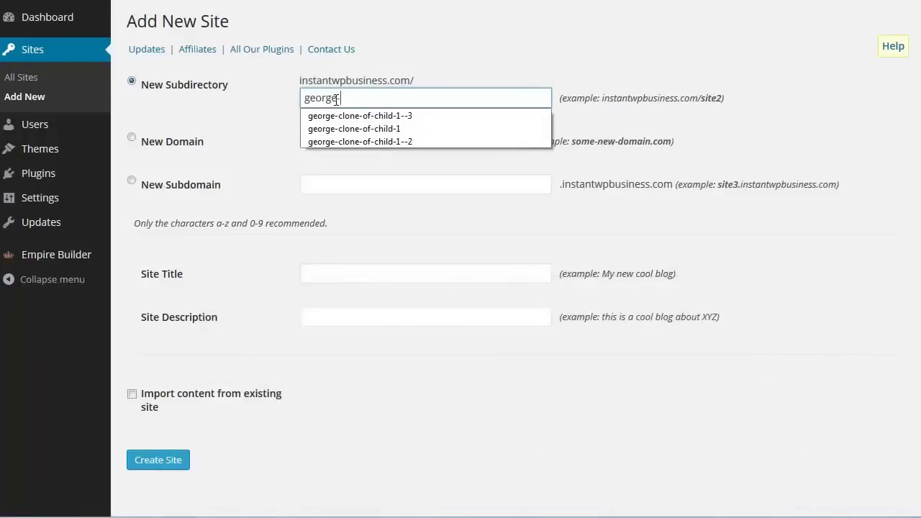
{"action": "type", "text": "-site-"}
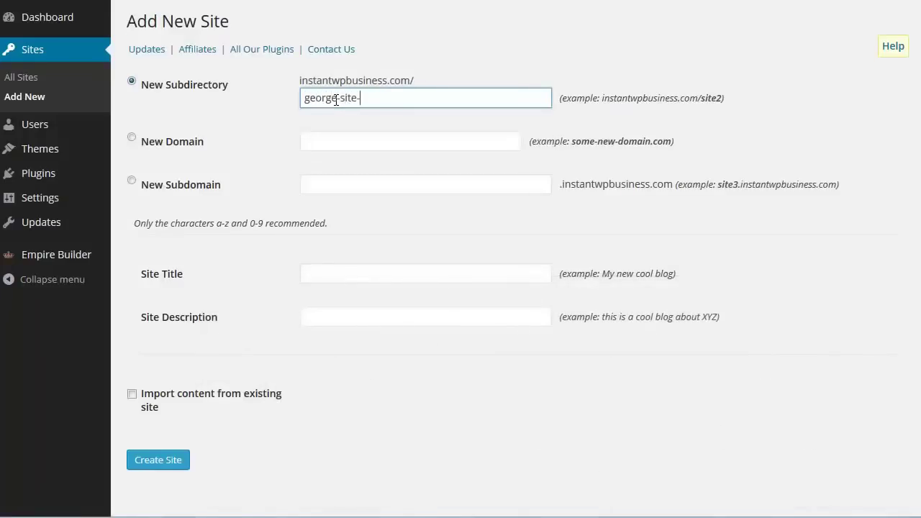
{"action": "type", "text": "1"}
{"action": "left_click", "coordinate": [340, 273]}
{"action": "left_click", "coordinate": [340, 273]}
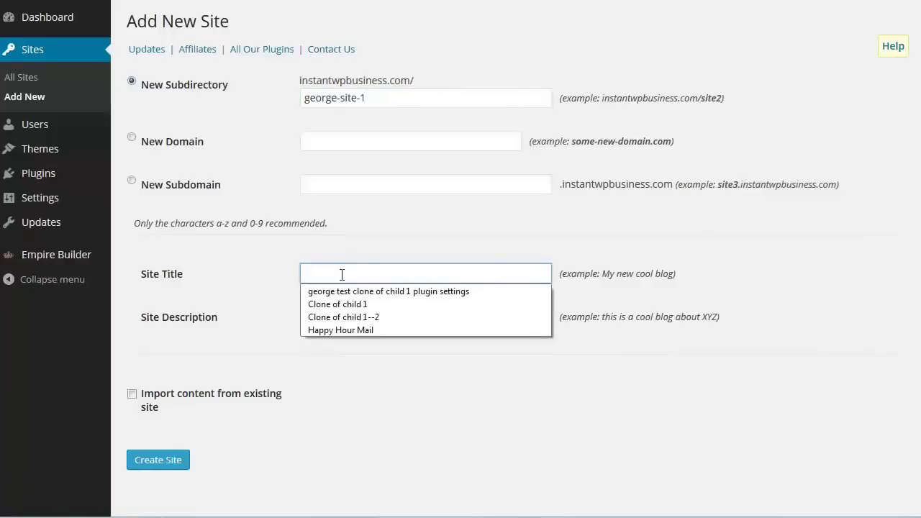
{"action": "type", "text": "George Si"}
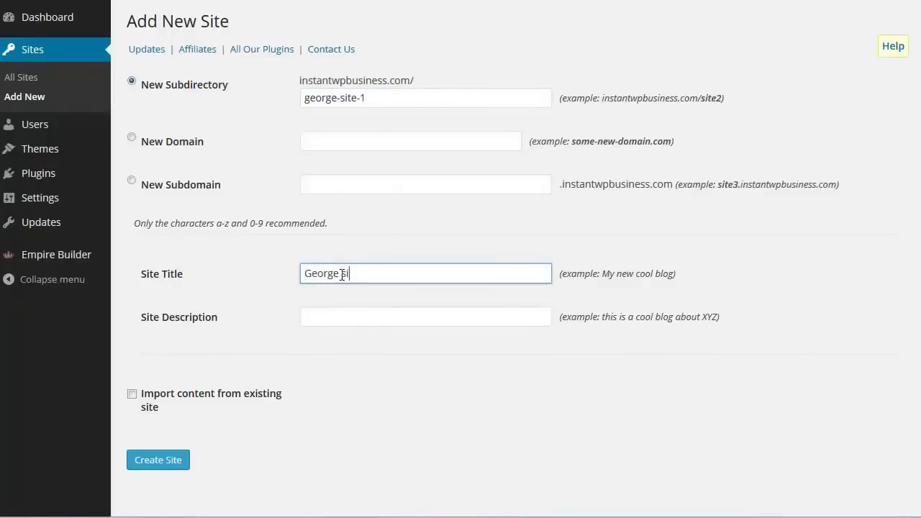
{"action": "type", "text": "te 1"}
{"action": "left_click", "coordinate": [340, 316]}
{"action": "type", "text": "description1"}
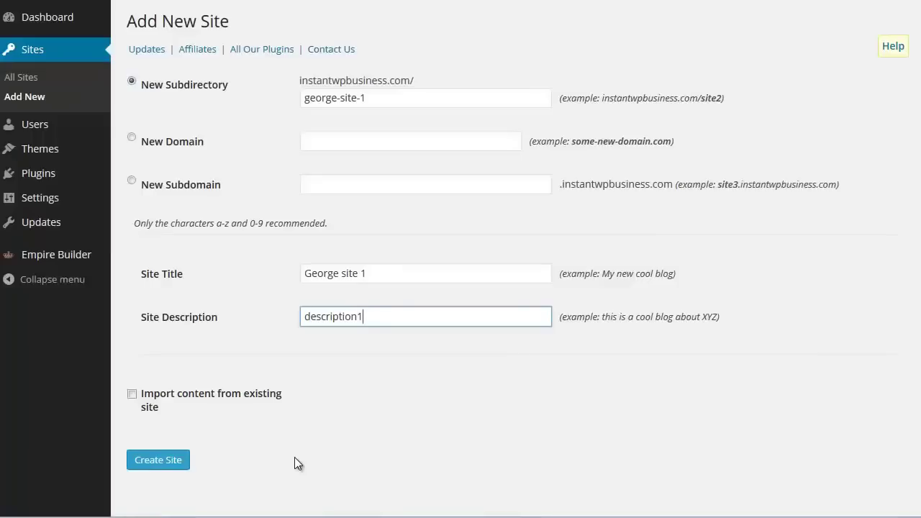
Leave 'Import content from existing site' unticked and create George Site 1
{"action": "left_click", "coordinate": [132, 394]}
{"action": "scroll", "coordinate": [757, 372], "scroll_direction": "down", "scroll_amount": 3}
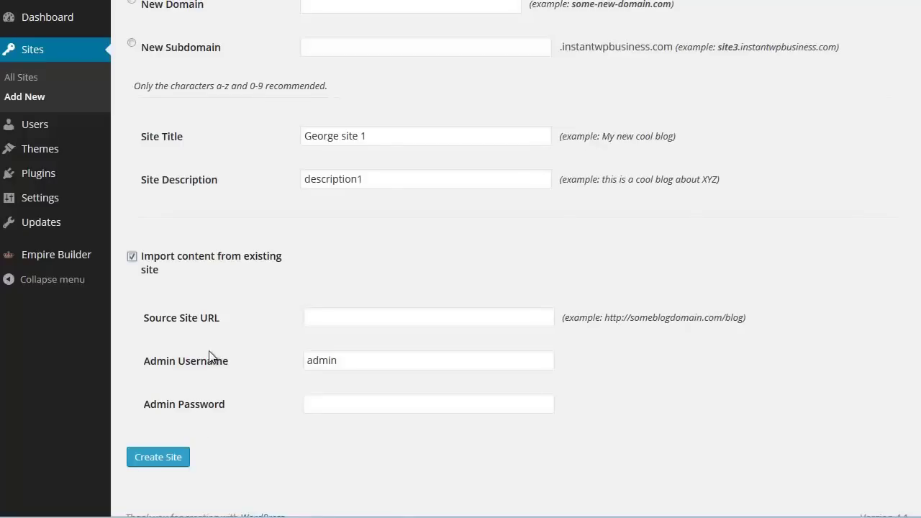
{"action": "left_click", "coordinate": [132, 256]}
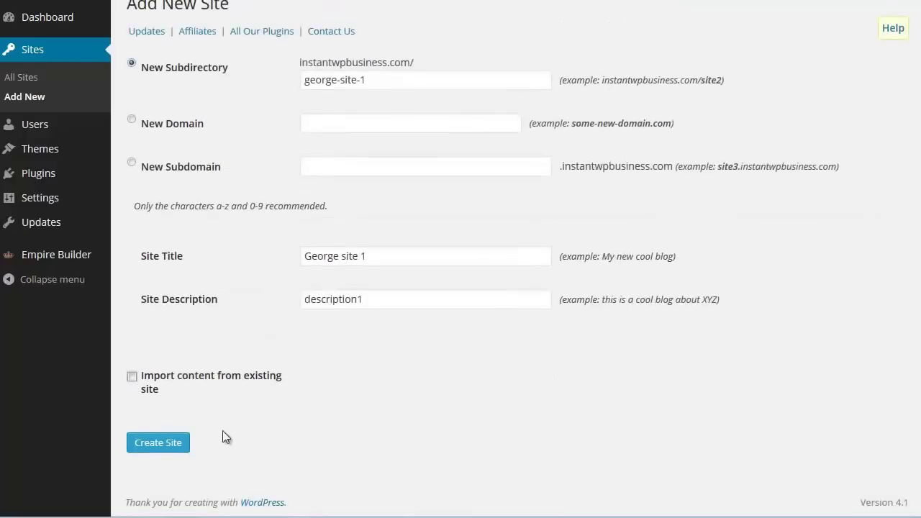
{"action": "left_click", "coordinate": [181, 443]}
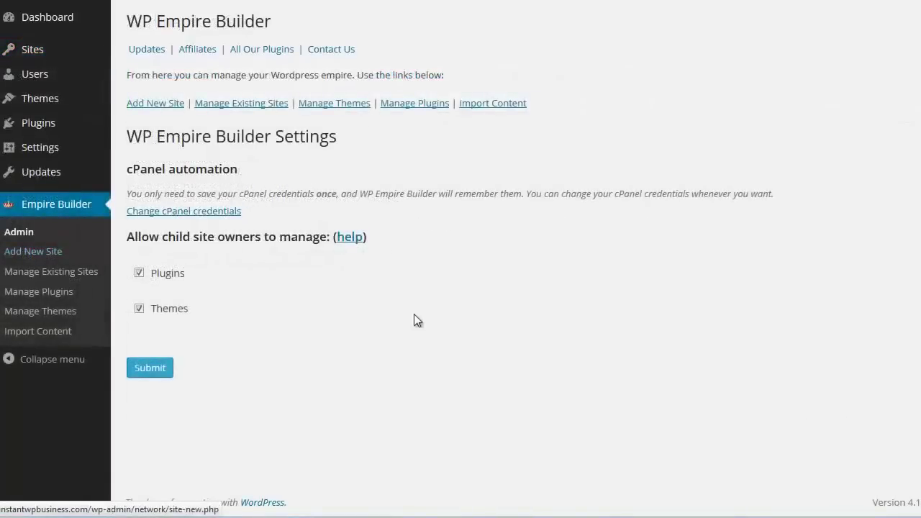
Start another new site with the subdirectory george-site-2
{"action": "left_click", "coordinate": [52, 253]}
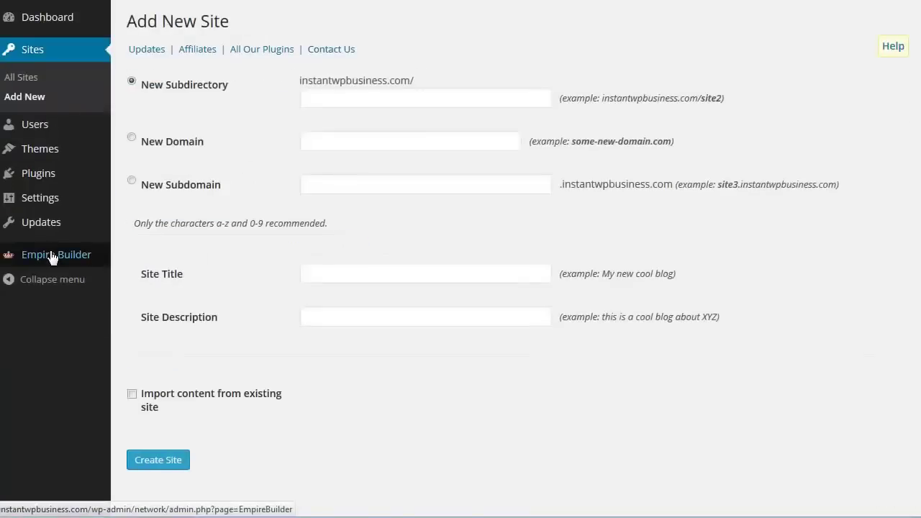
{"action": "left_click", "coordinate": [360, 94]}
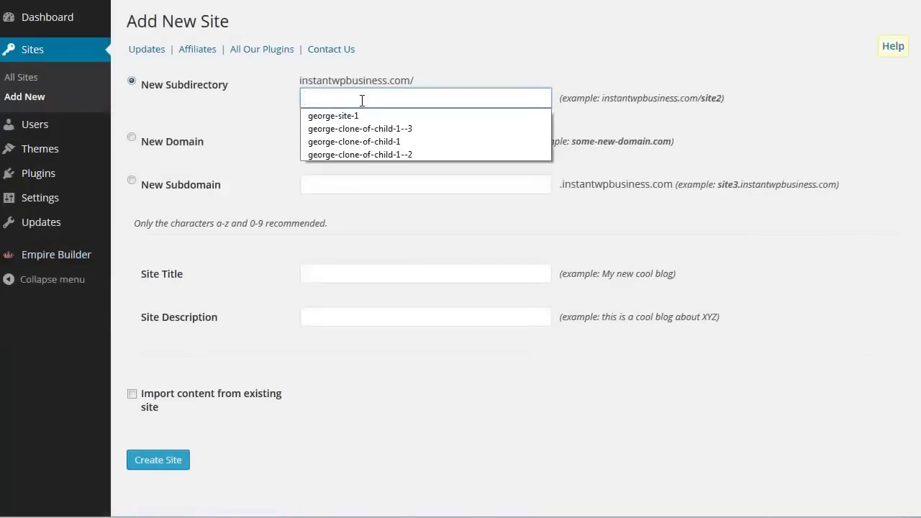
{"action": "left_click", "coordinate": [358, 116]}
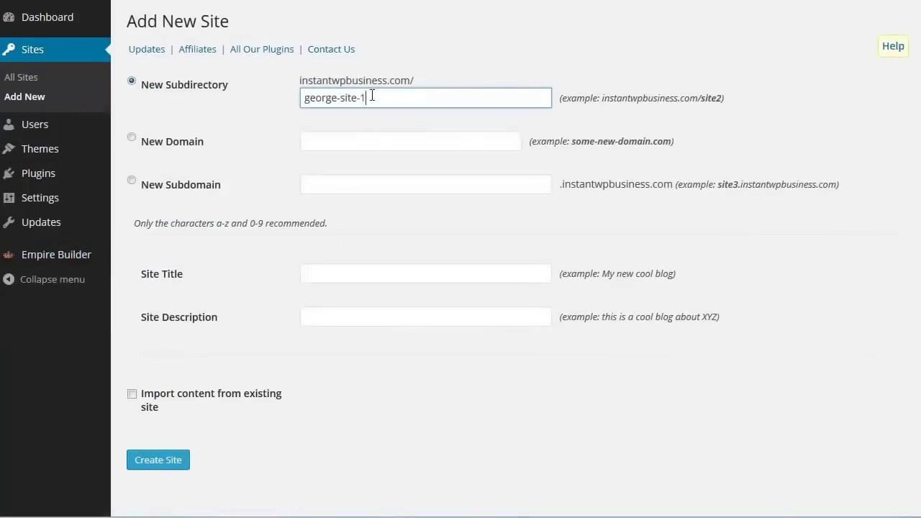
{"action": "key", "text": "BackSpace"}
{"action": "type", "text": "2"}
Title it 'George Site 2' with description 'description2' and create the site
{"action": "left_click", "coordinate": [342, 277]}
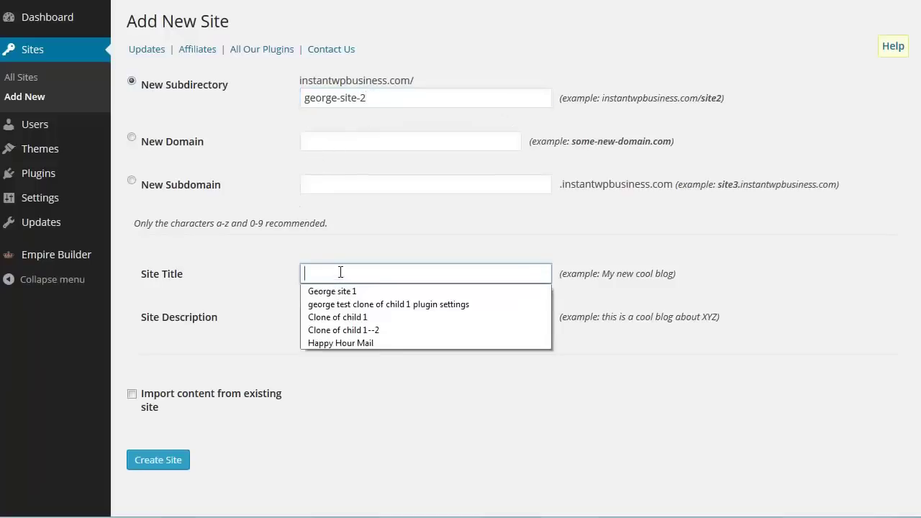
{"action": "left_click", "coordinate": [347, 291]}
{"action": "key", "text": "BackSpace"}
{"action": "type", "text": "2"}
{"action": "left_click", "coordinate": [351, 320]}
{"action": "left_click", "coordinate": [360, 331]}
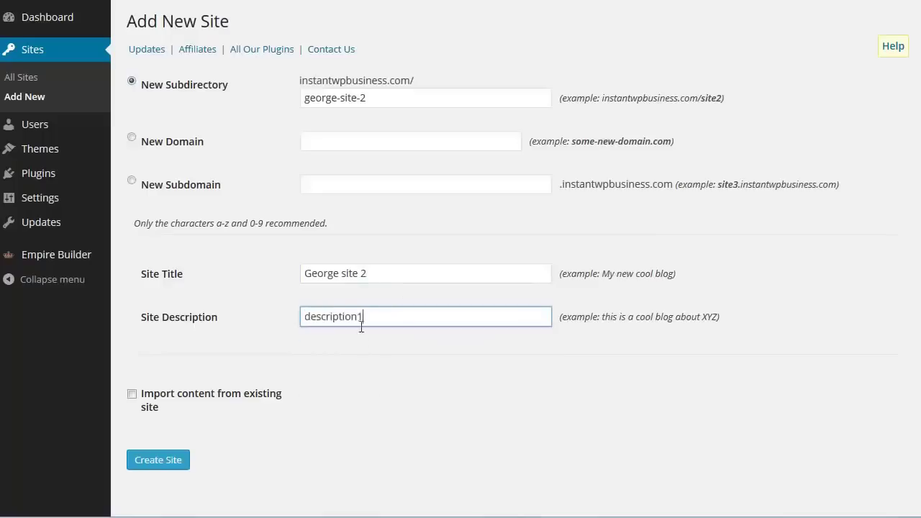
{"action": "key", "text": "BackSpace"}
{"action": "type", "text": "2"}
{"action": "left_click", "coordinate": [158, 464]}
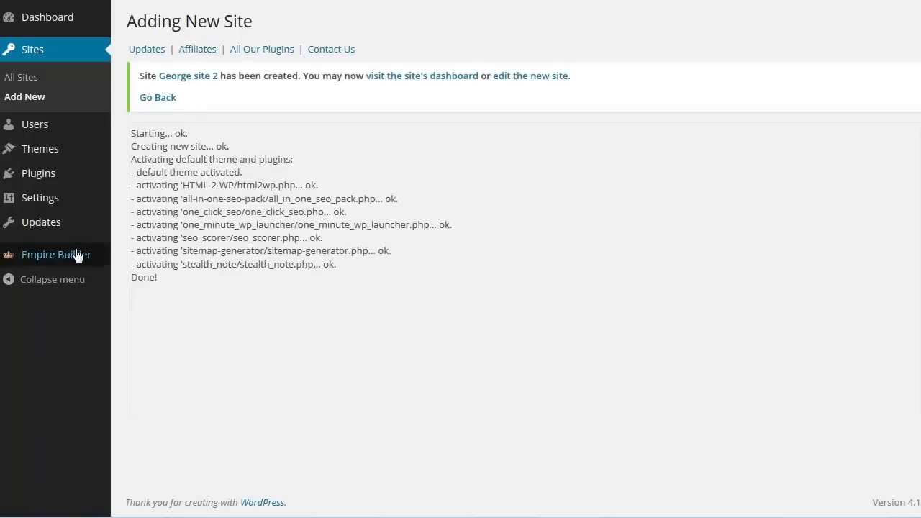
{"action": "mouse_move", "coordinate": [74, 257]}
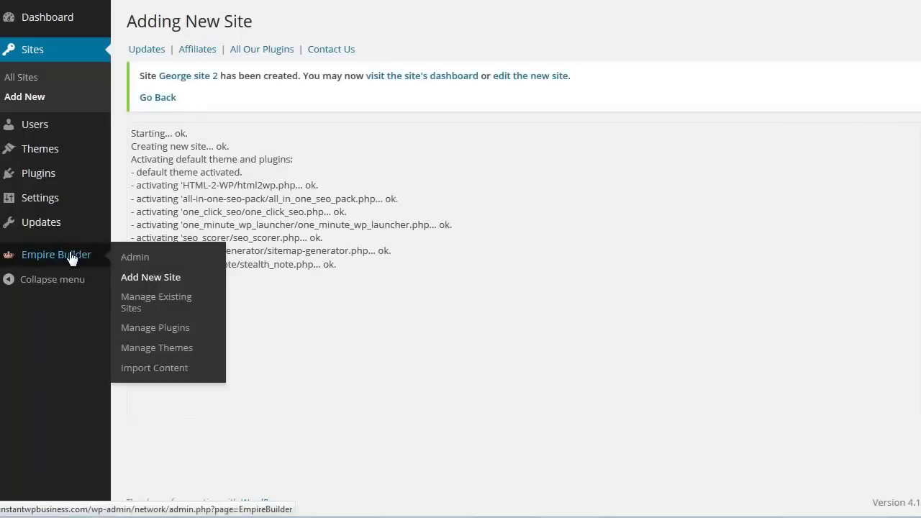
Open Manage Existing Sites and go to the george-site-2 Dashboard
{"action": "left_click", "coordinate": [148, 301]}
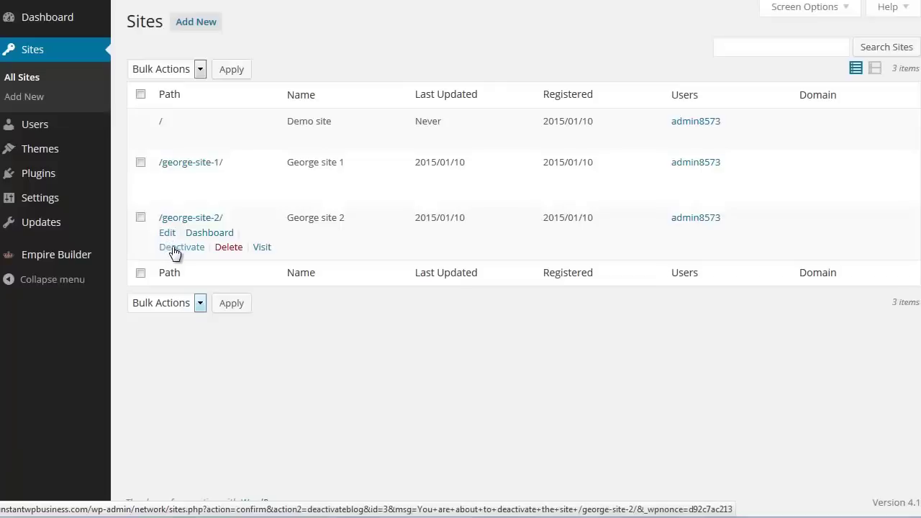
{"action": "left_click", "coordinate": [220, 235]}
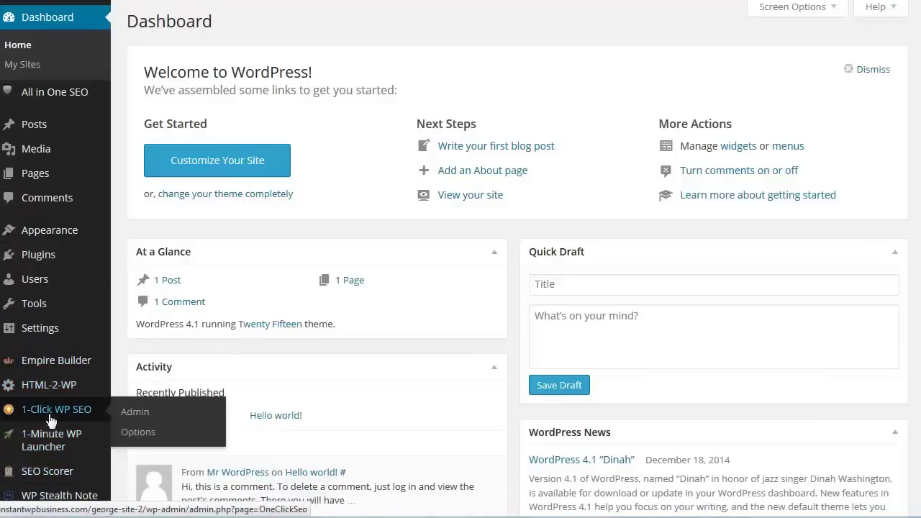
Visit George site 2's public front page from the admin bar
{"action": "mouse_move", "coordinate": [50, 372]}
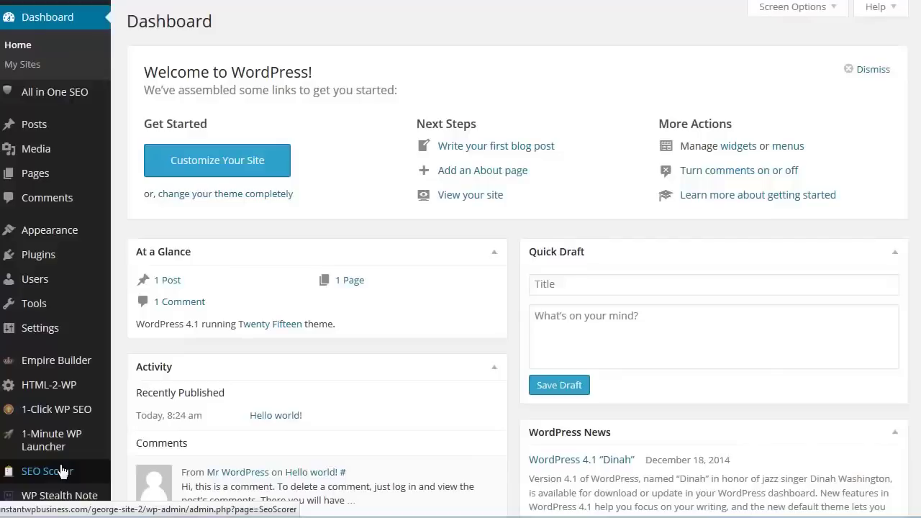
{"action": "left_click", "coordinate": [137, 8]}
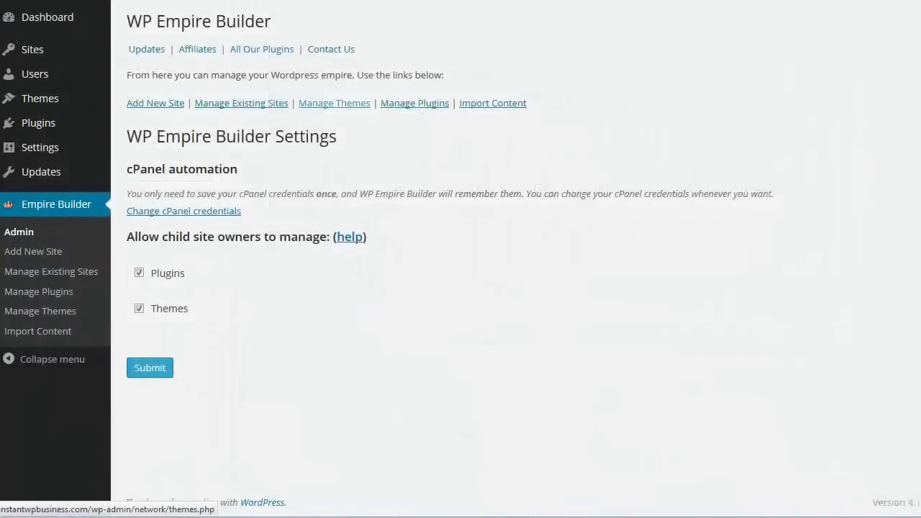
In Manage Themes, make Twenty Fourteen the default theme for new sites
{"action": "left_click", "coordinate": [344, 104]}
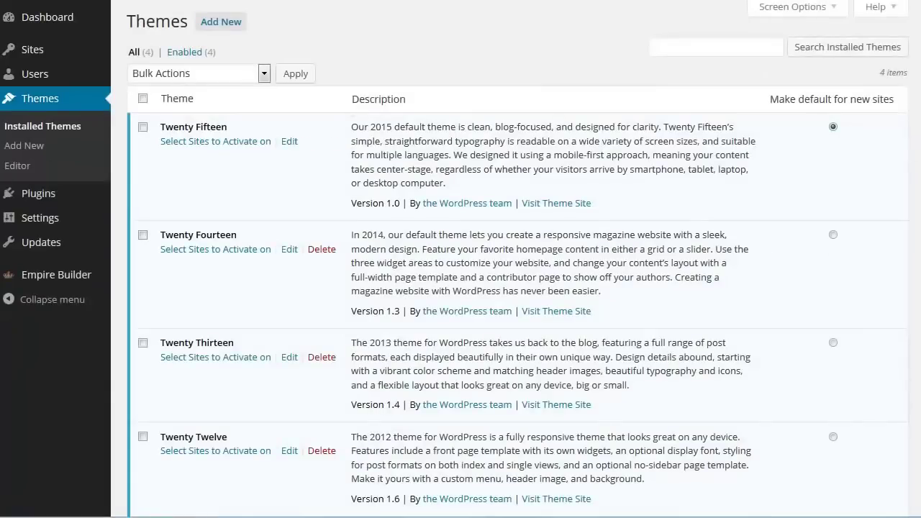
{"action": "scroll", "coordinate": [789, 169], "scroll_direction": "down", "scroll_amount": 3}
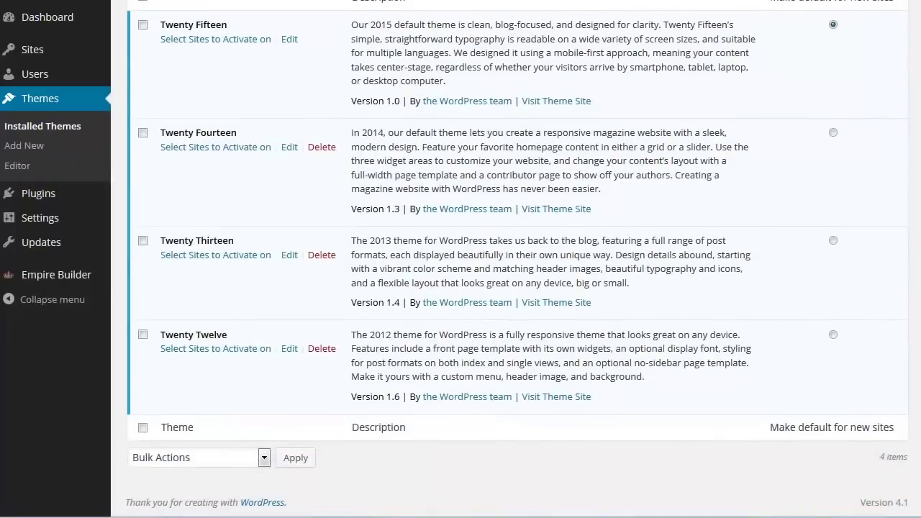
{"action": "scroll", "coordinate": [789, 169], "scroll_direction": "up", "scroll_amount": 2}
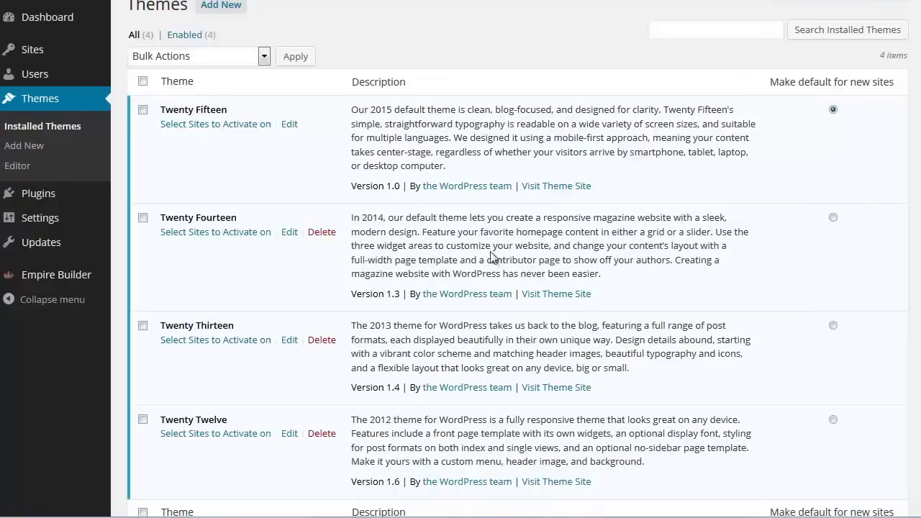
{"action": "left_click", "coordinate": [833, 218]}
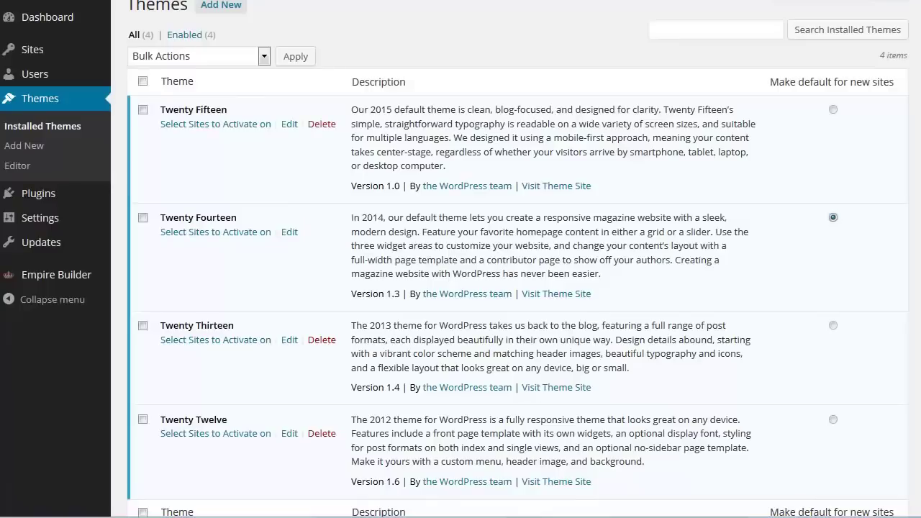
{"action": "scroll", "coordinate": [919, 337], "scroll_direction": "down", "scroll_amount": 2}
{"action": "scroll", "coordinate": [918, 337], "scroll_direction": "up", "scroll_amount": 3}
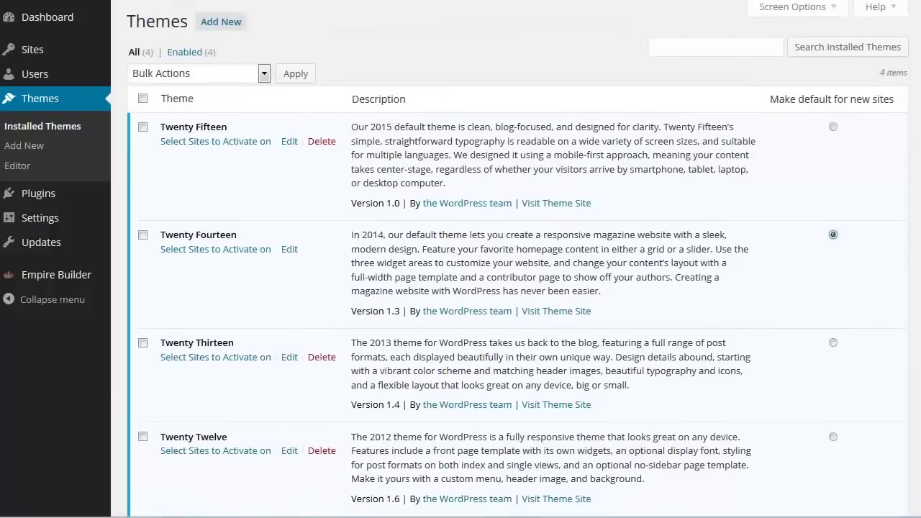
Upload ama_search_bar.2.2.2.zip via Manage Plugins > Add New and install the Ama Search Bar plugin
{"action": "mouse_move", "coordinate": [99, 287]}
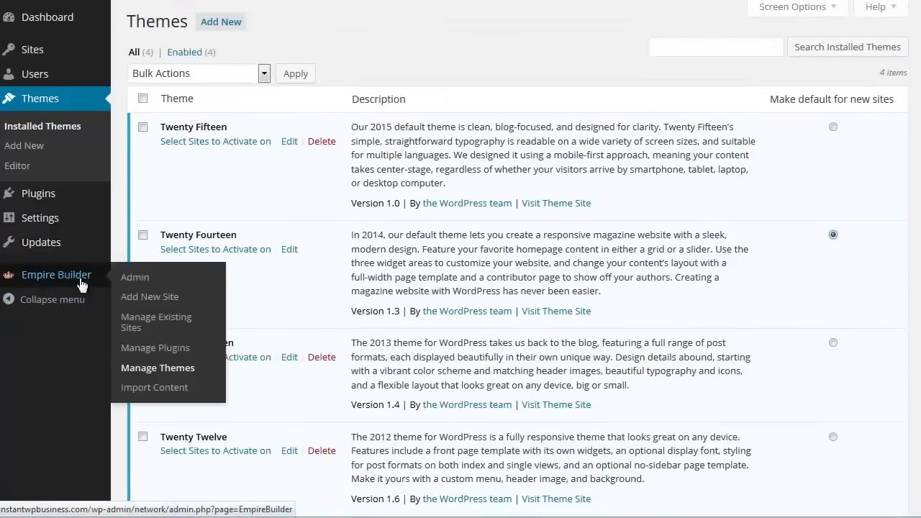
{"action": "left_click", "coordinate": [146, 356]}
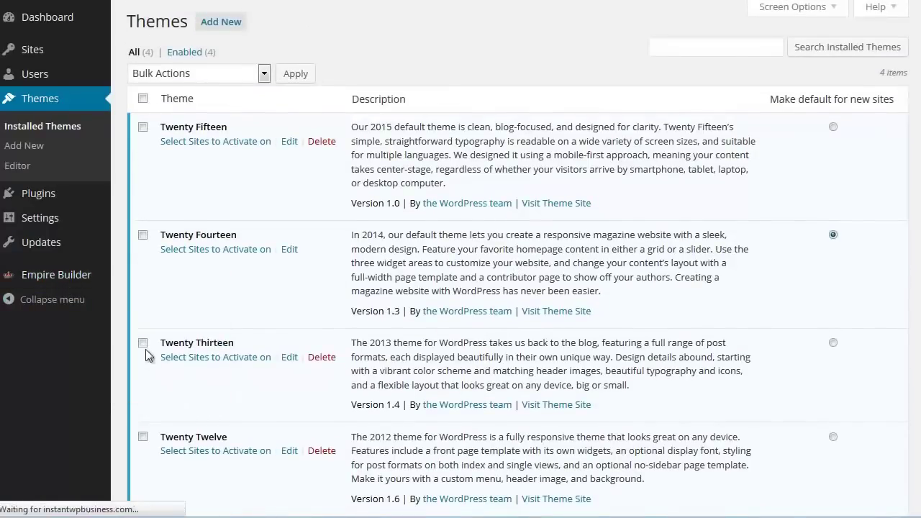
{"action": "scroll", "coordinate": [518, 288], "scroll_direction": "down", "scroll_amount": 2}
{"action": "scroll", "coordinate": [518, 287], "scroll_direction": "up", "scroll_amount": 2}
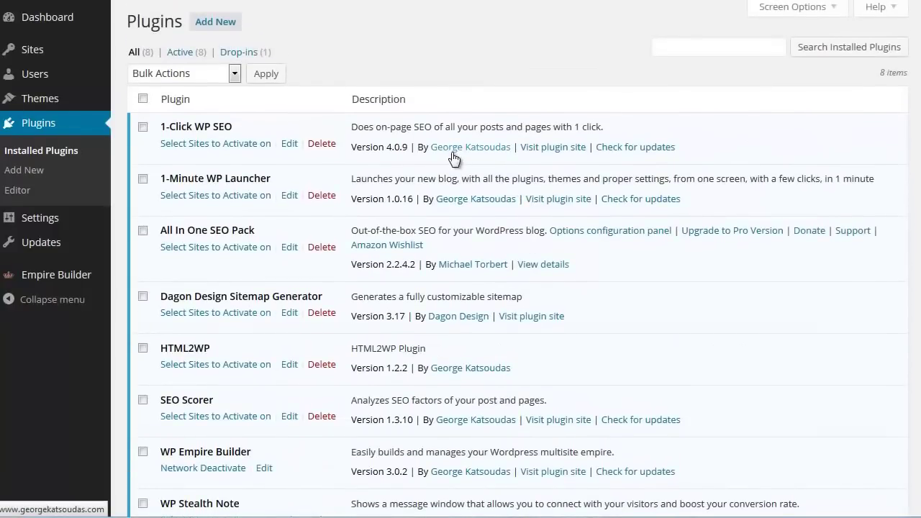
{"action": "left_click", "coordinate": [213, 23]}
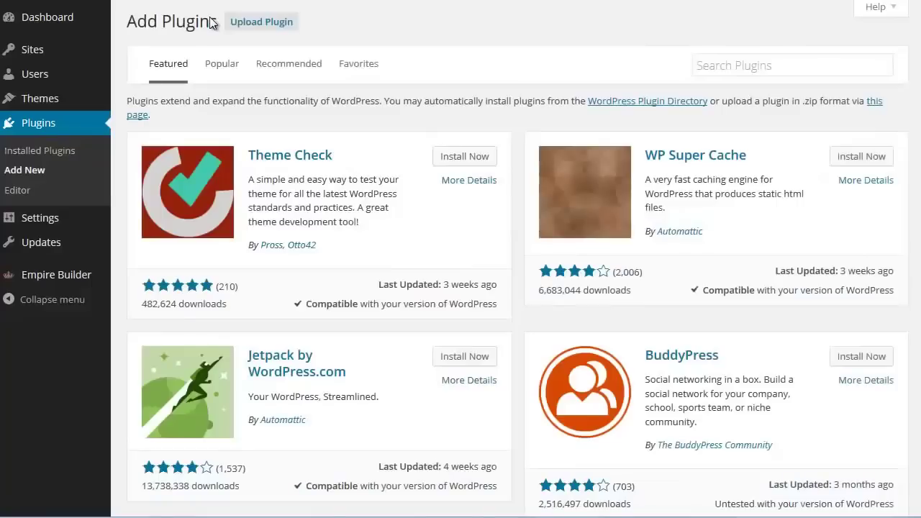
{"action": "left_click", "coordinate": [247, 23]}
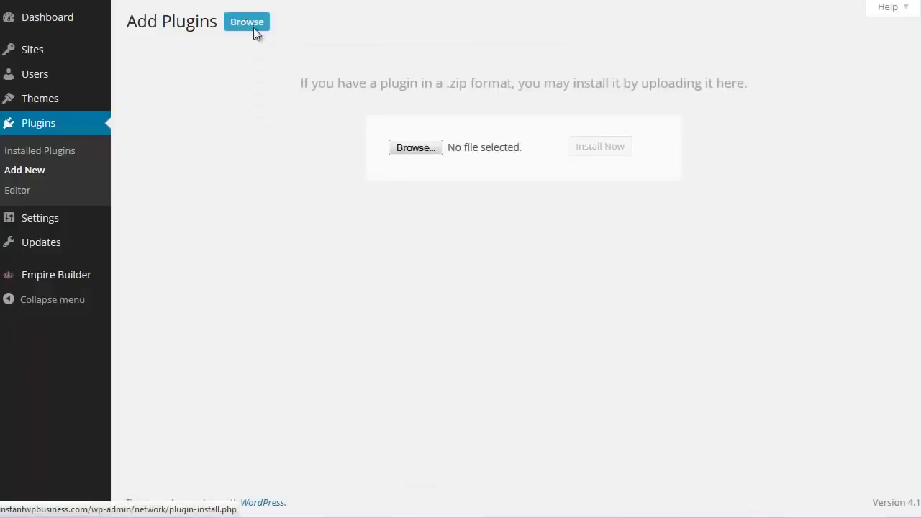
{"action": "left_click", "coordinate": [418, 149]}
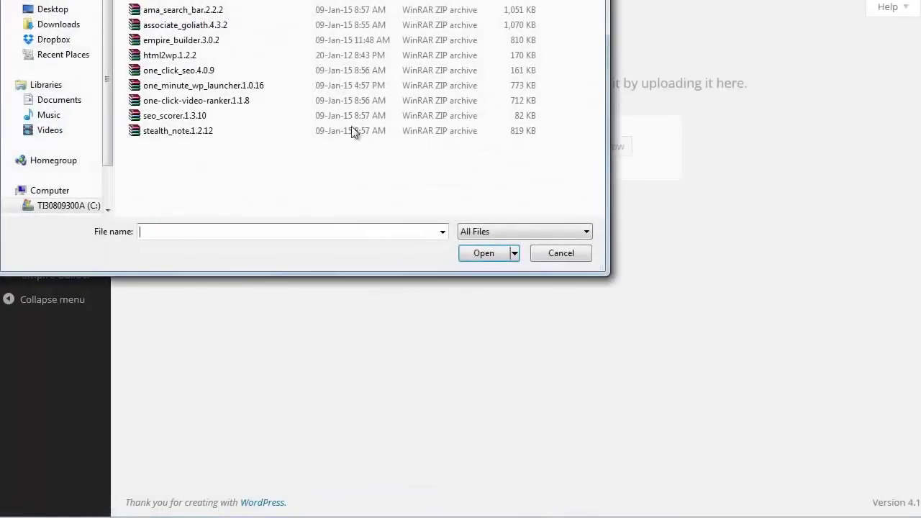
{"action": "left_click", "coordinate": [173, 16]}
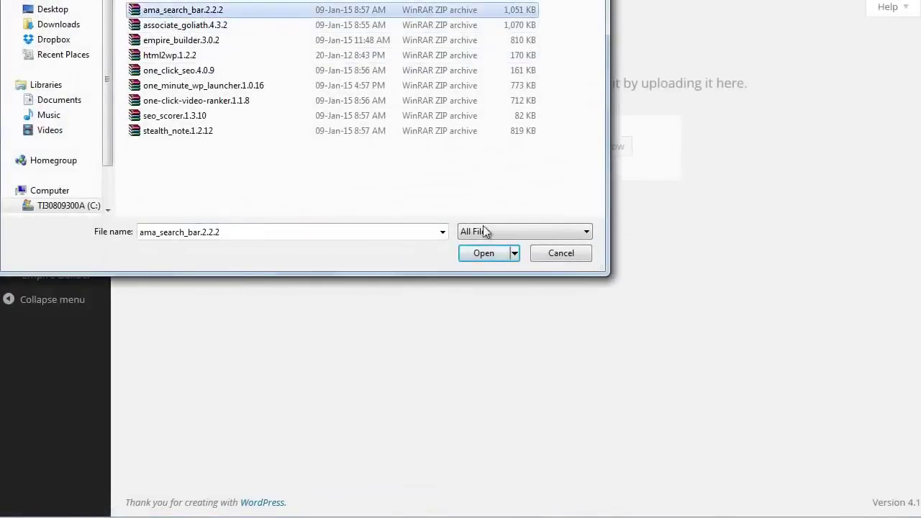
{"action": "left_click", "coordinate": [481, 254]}
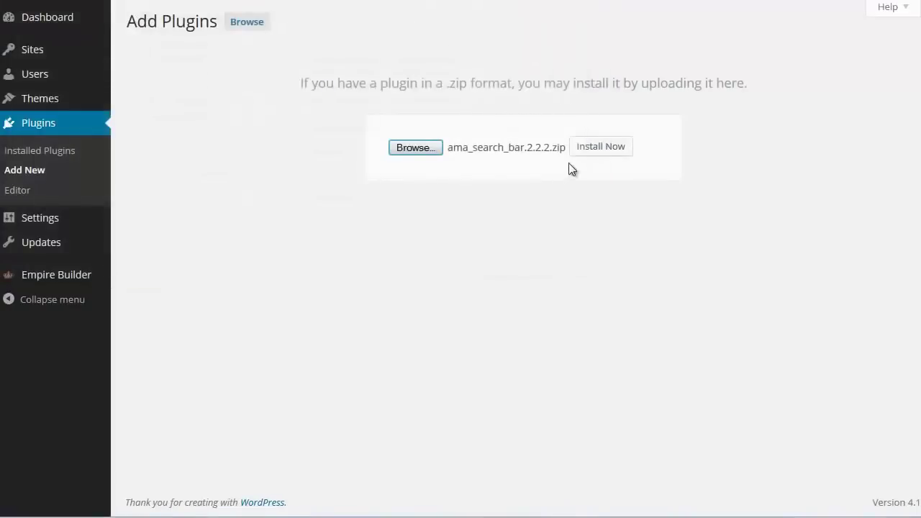
{"action": "left_click", "coordinate": [582, 151]}
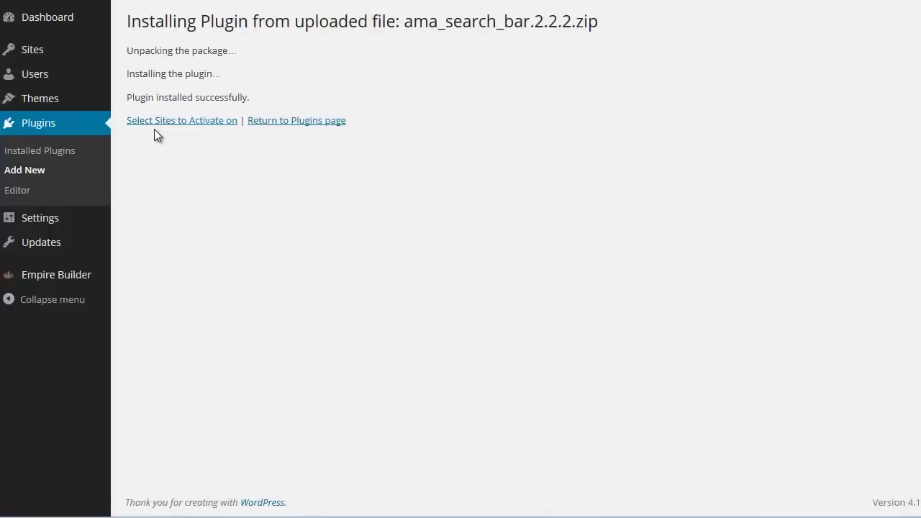
Make Ama Search Bar active by default on new sites and activate it on all three sites
{"action": "left_click", "coordinate": [157, 126]}
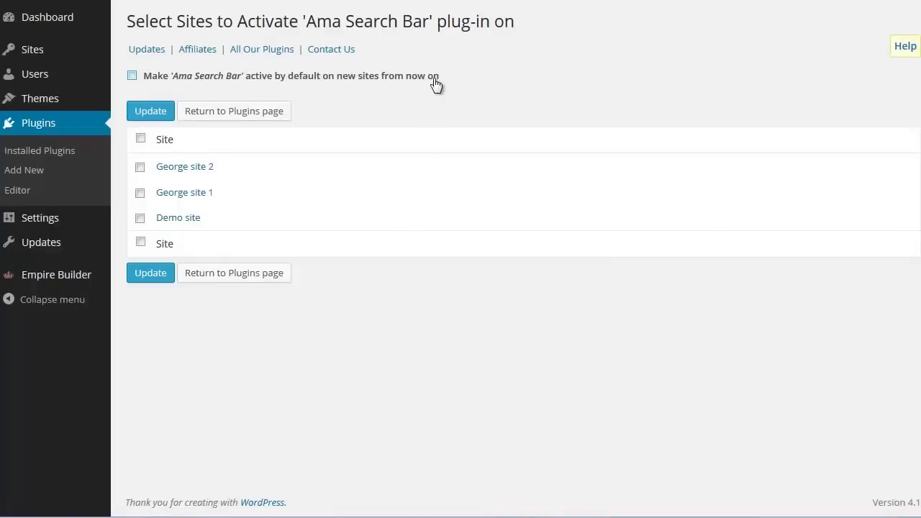
{"action": "left_click", "coordinate": [135, 79]}
{"action": "left_click", "coordinate": [141, 141]}
{"action": "left_click", "coordinate": [148, 279]}
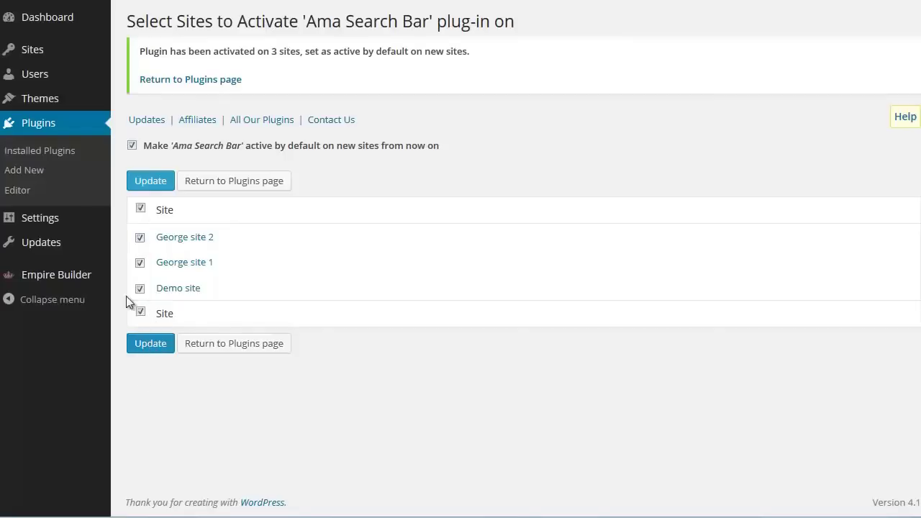
{"action": "mouse_move", "coordinate": [79, 277]}
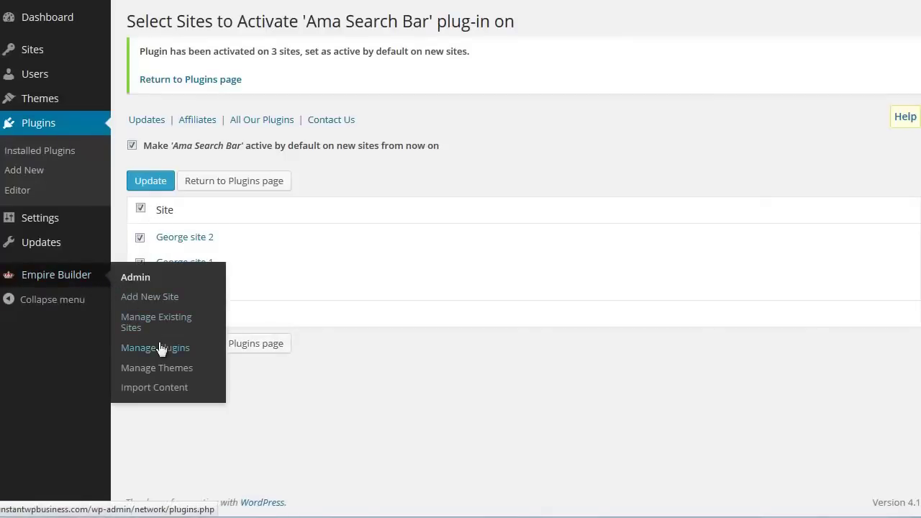
In Import Content, keep George site 2 as the target and tick Remove existing content
{"action": "left_click", "coordinate": [162, 388]}
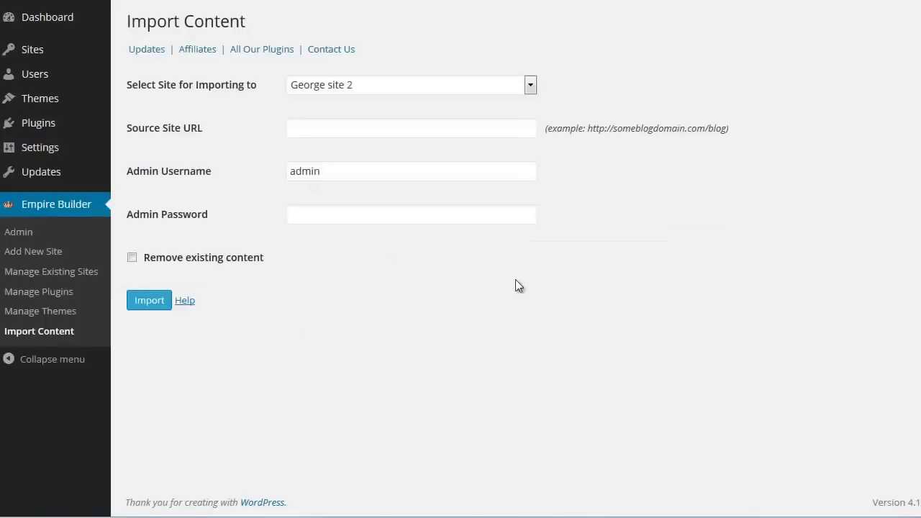
{"action": "left_click", "coordinate": [530, 87]}
{"action": "left_click", "coordinate": [357, 87]}
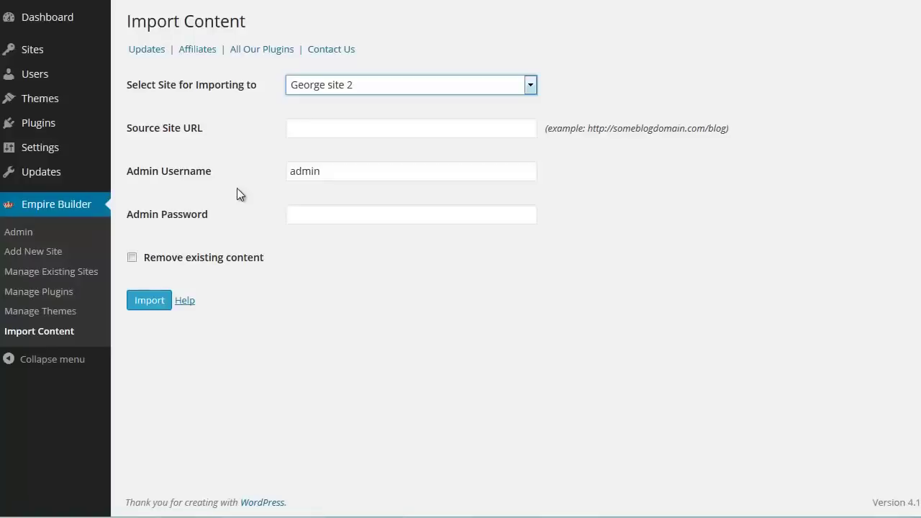
{"action": "left_click", "coordinate": [132, 259]}
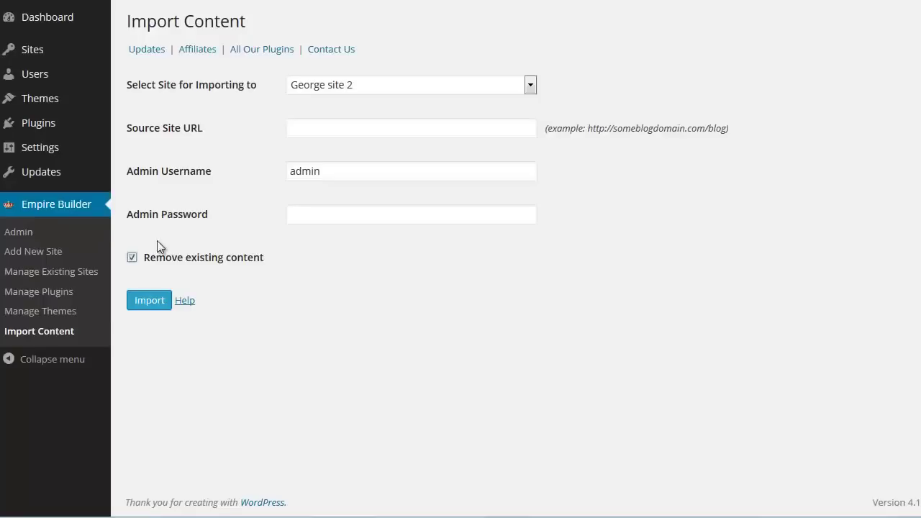
In WP Empire Builder settings, stop child site owners from managing plugins
{"action": "left_click", "coordinate": [72, 208]}
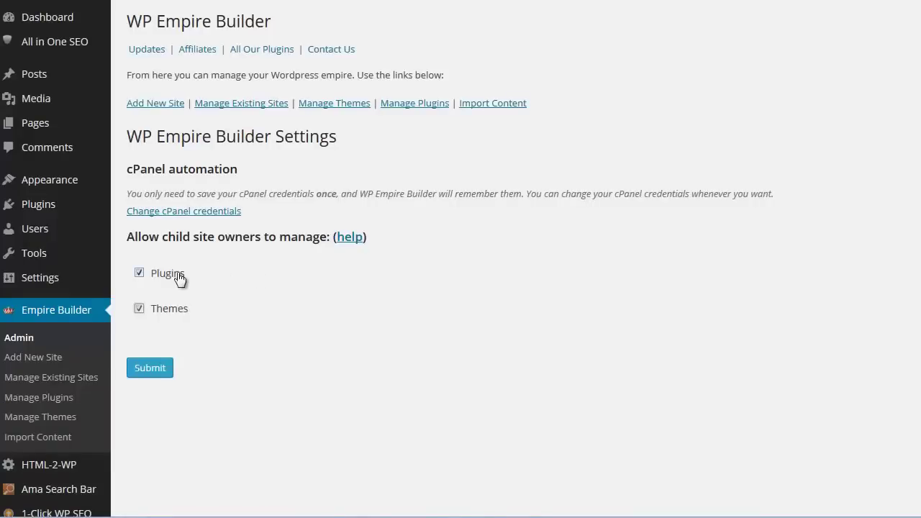
{"action": "double_click", "coordinate": [181, 311]}
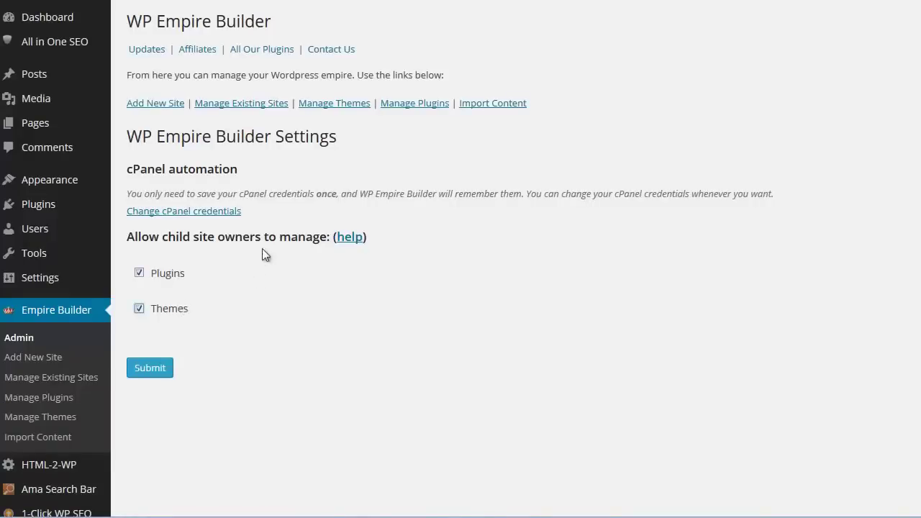
{"action": "double_click", "coordinate": [142, 274]}
Stop child owners managing themes, then tick George site 1 and George site 2 as clone targets
{"action": "left_click", "coordinate": [140, 310]}
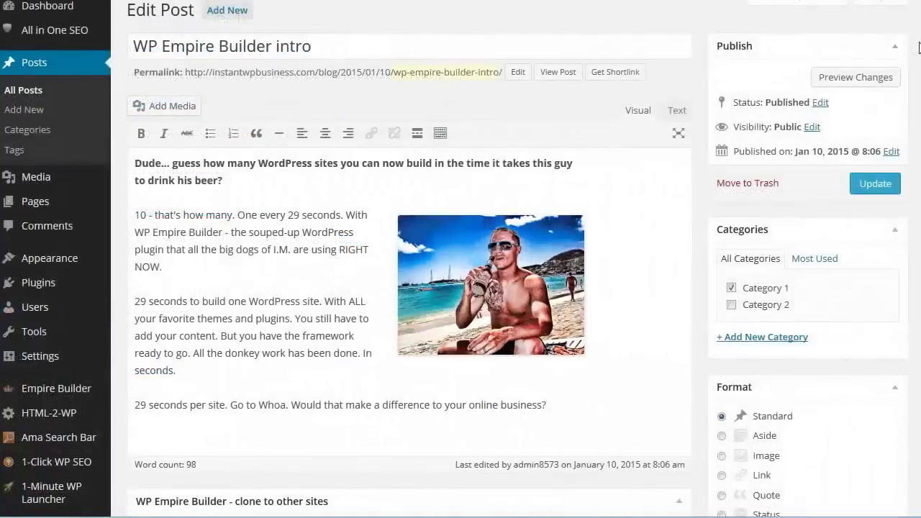
{"action": "scroll", "coordinate": [461, 288], "scroll_direction": "down", "scroll_amount": 2}
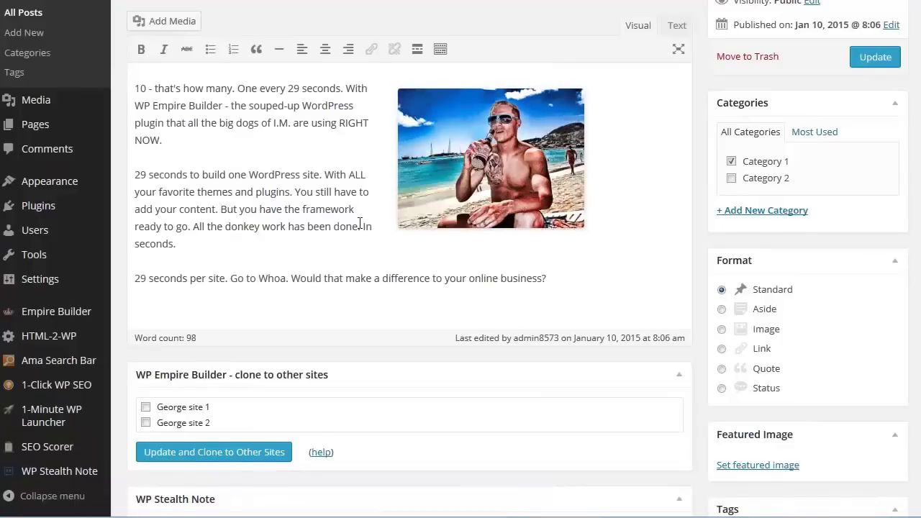
{"action": "scroll", "coordinate": [773, 105], "scroll_direction": "down", "scroll_amount": 2}
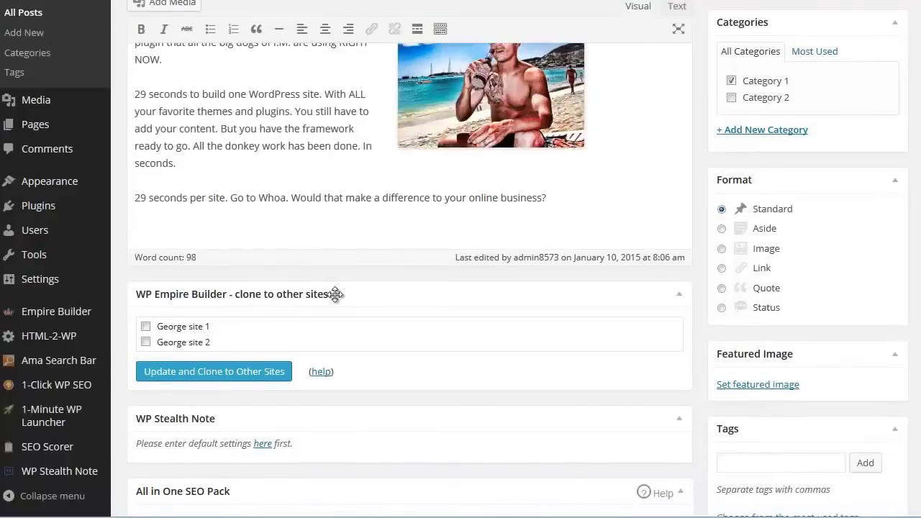
{"action": "left_click", "coordinate": [146, 326]}
{"action": "left_click", "coordinate": [146, 342]}
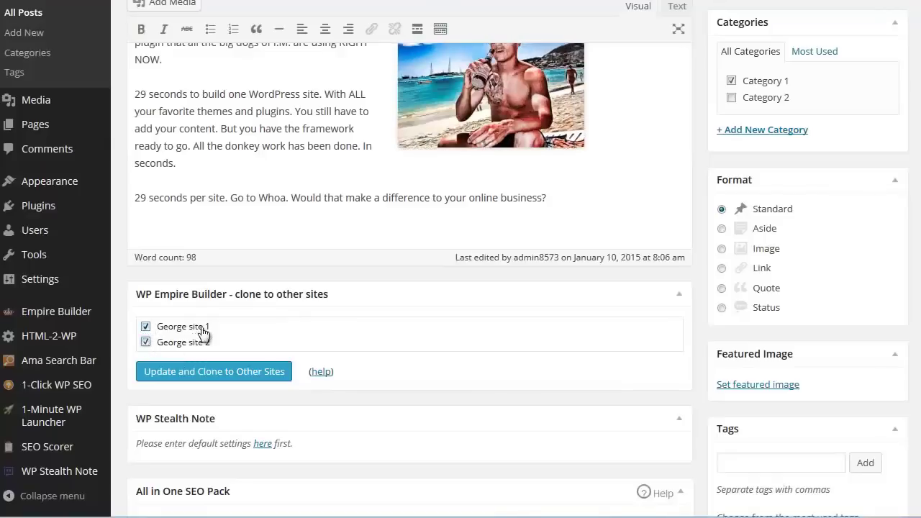